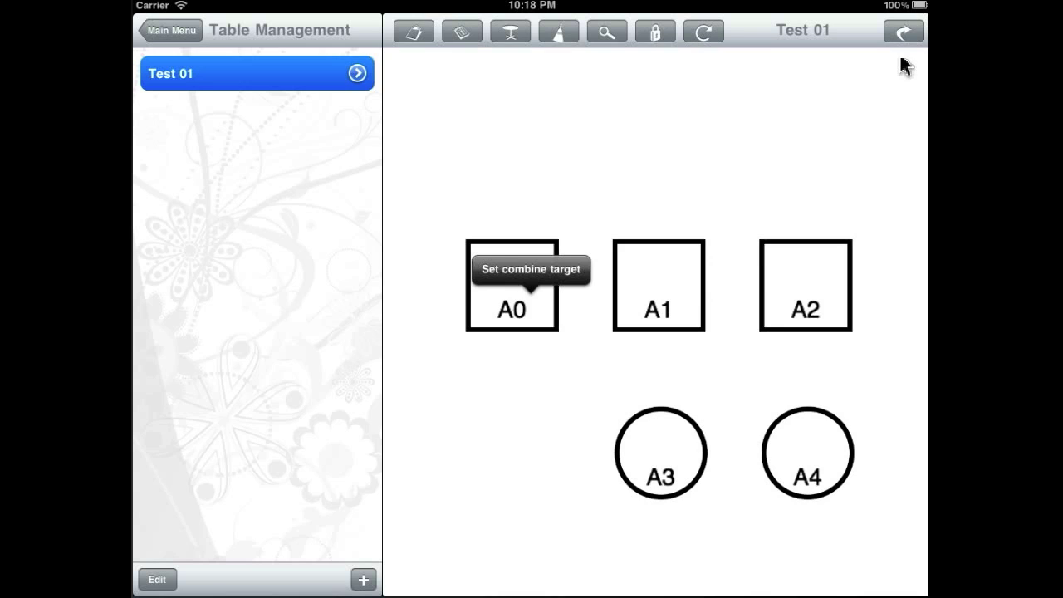
Set table A0 as the combine target and combine table A1 into it
click(525, 274)
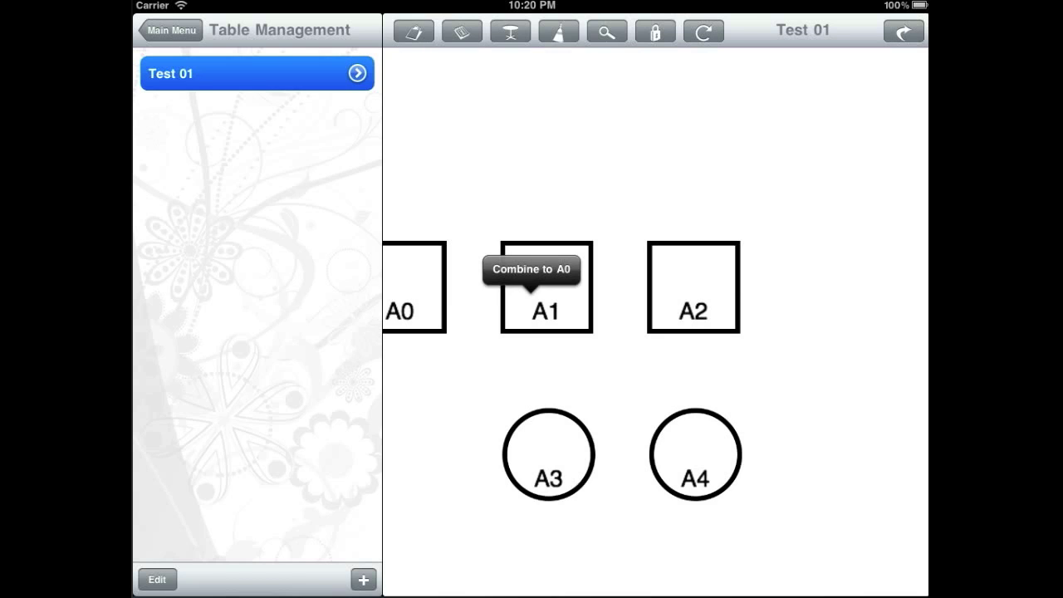
click(556, 278)
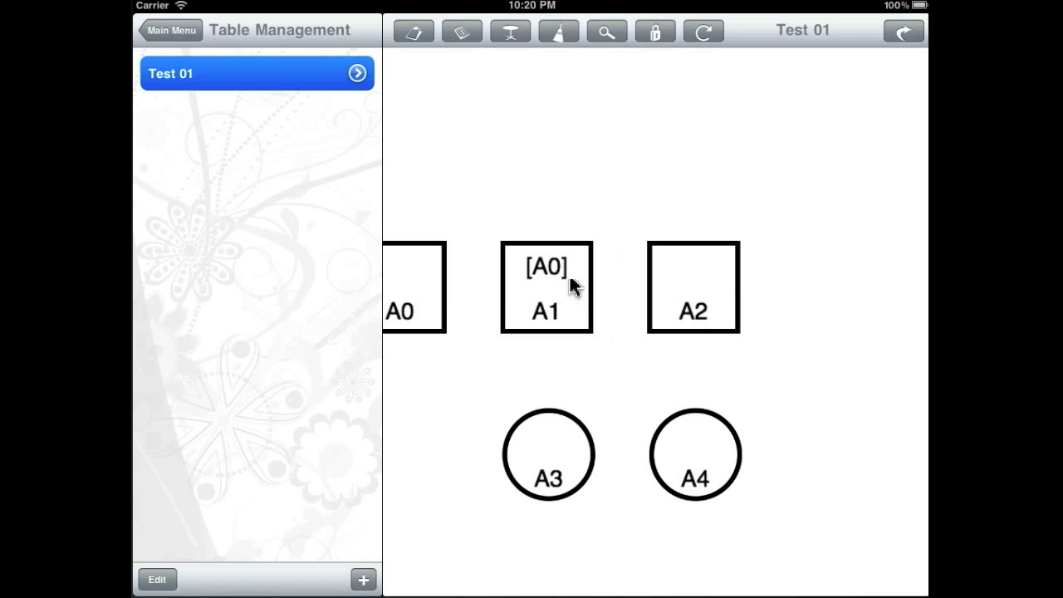
Combine table A2 into A0 alongside A1, keeping A0 in view
click(694, 287)
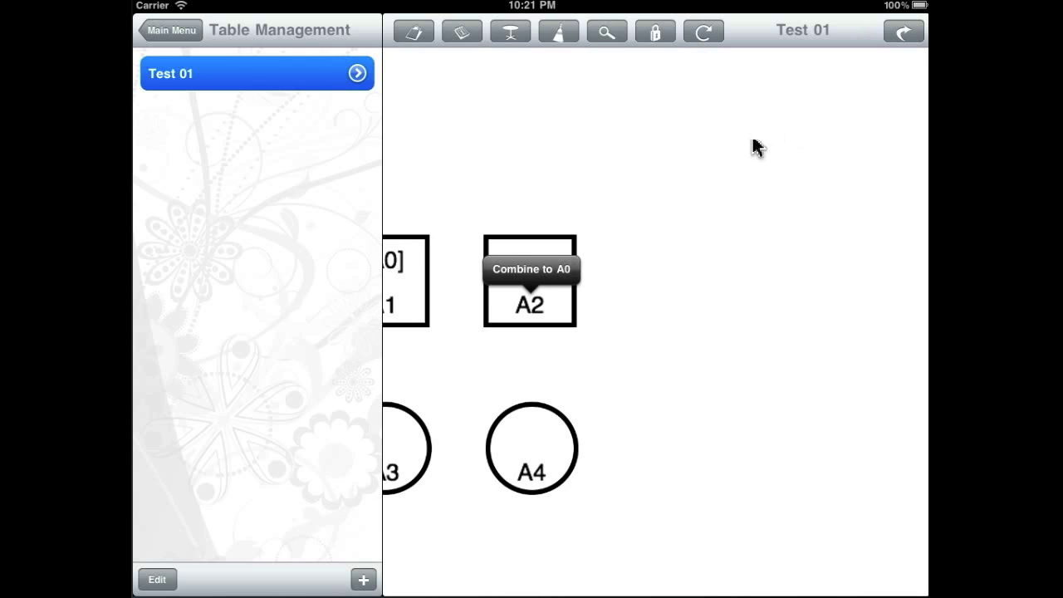
click(542, 281)
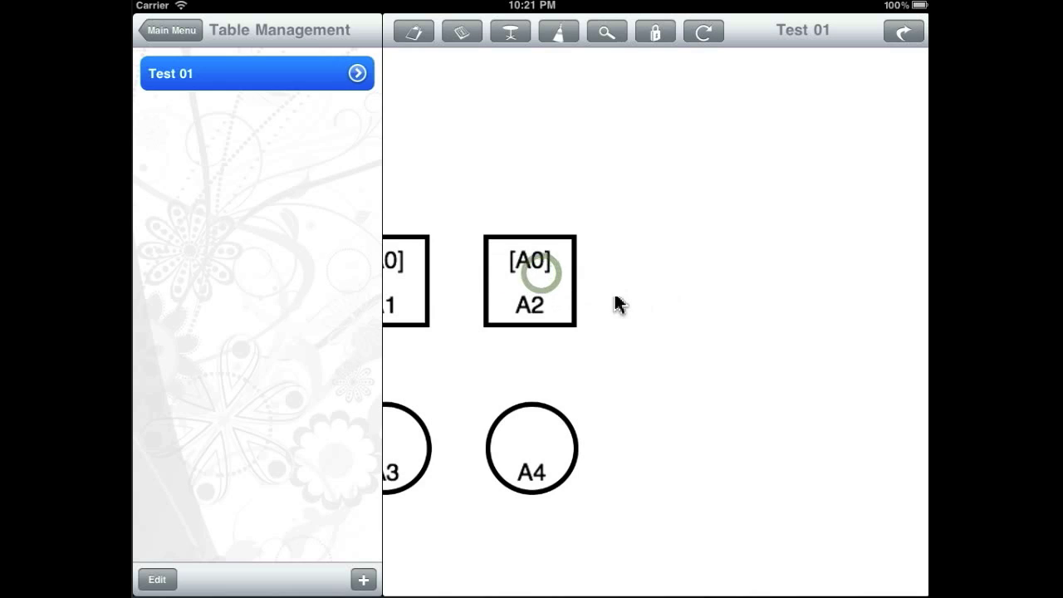
drag(615, 304, 854, 305)
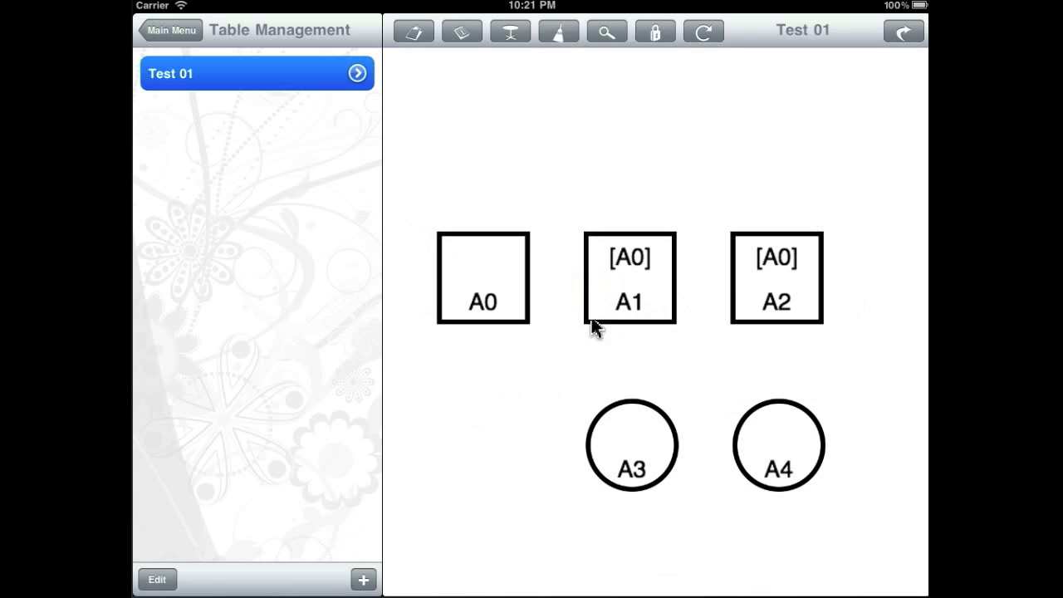
Reserve the combined A0 tables, then reset A0 to clear the reservation
click(627, 299)
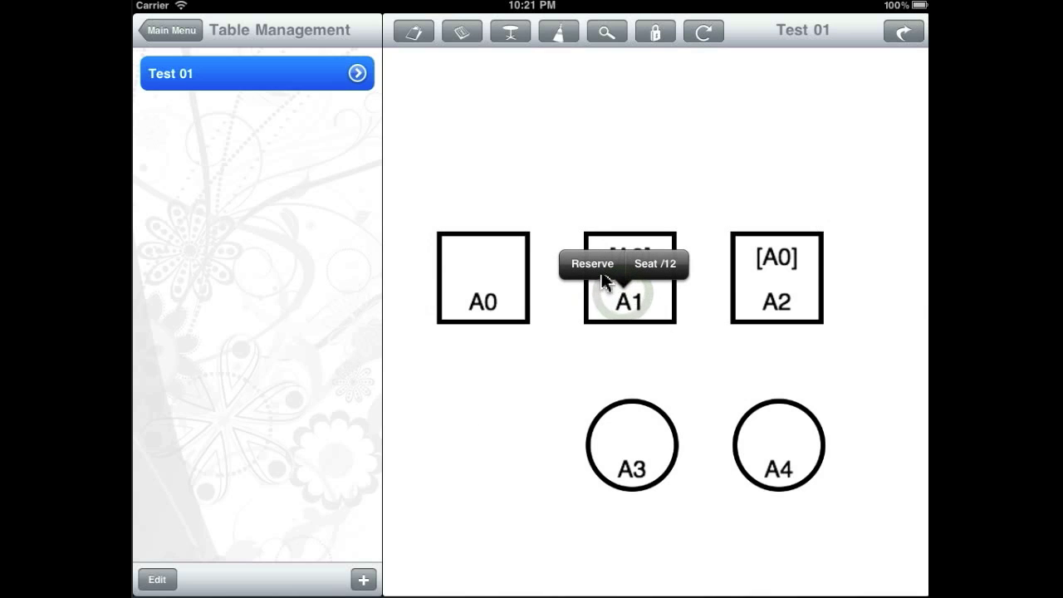
click(598, 270)
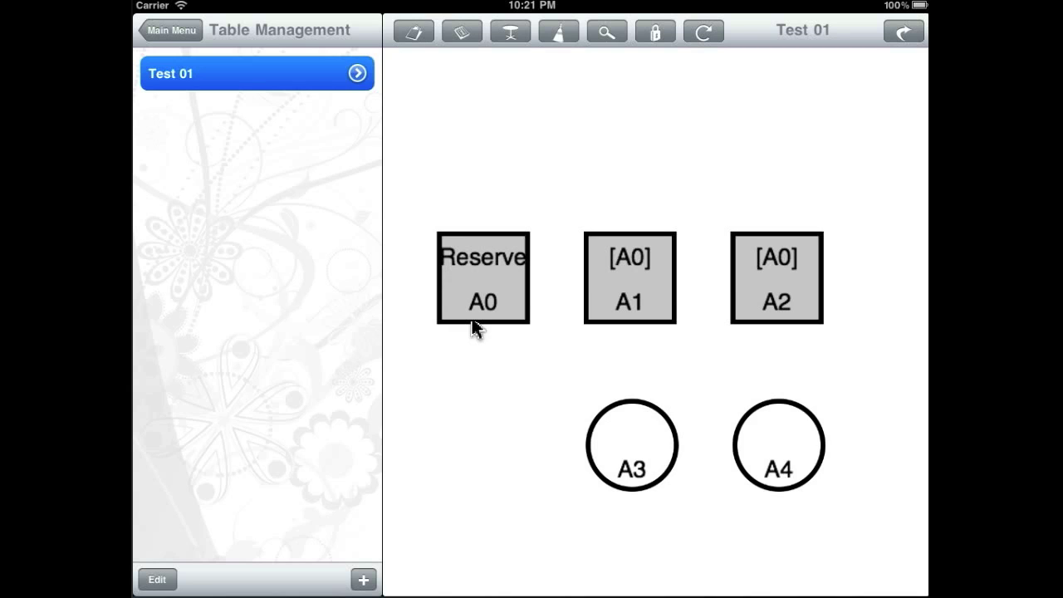
click(464, 292)
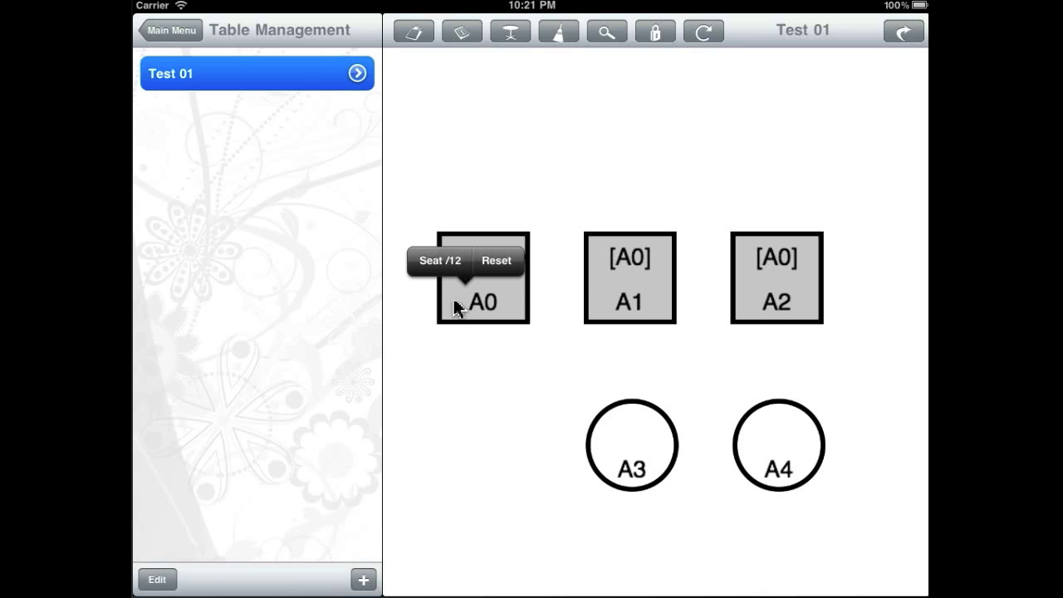
click(497, 262)
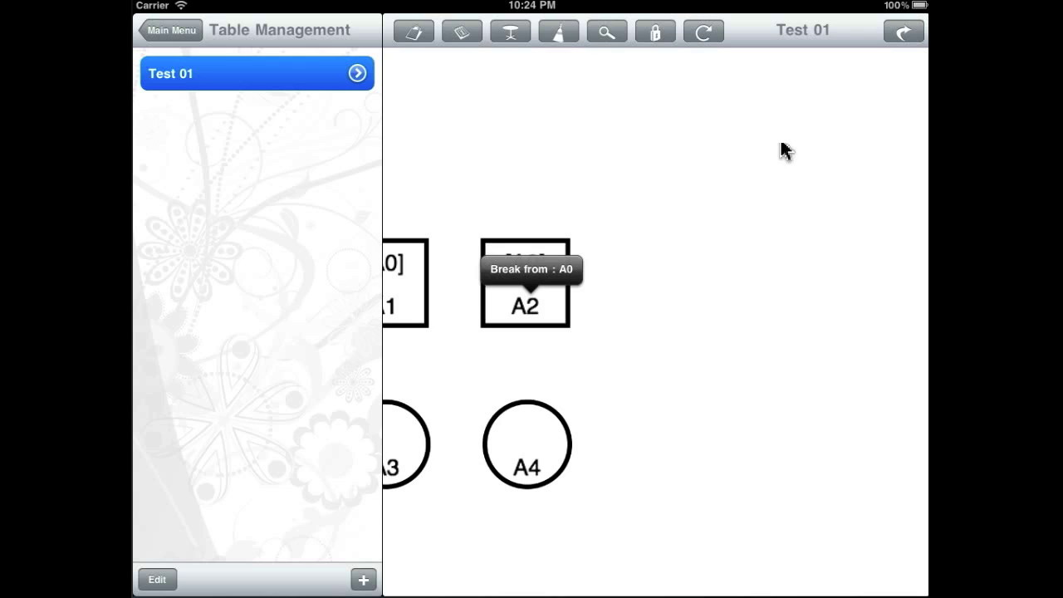
Break table A2 away from A0 using 'Break from : A0'
click(532, 279)
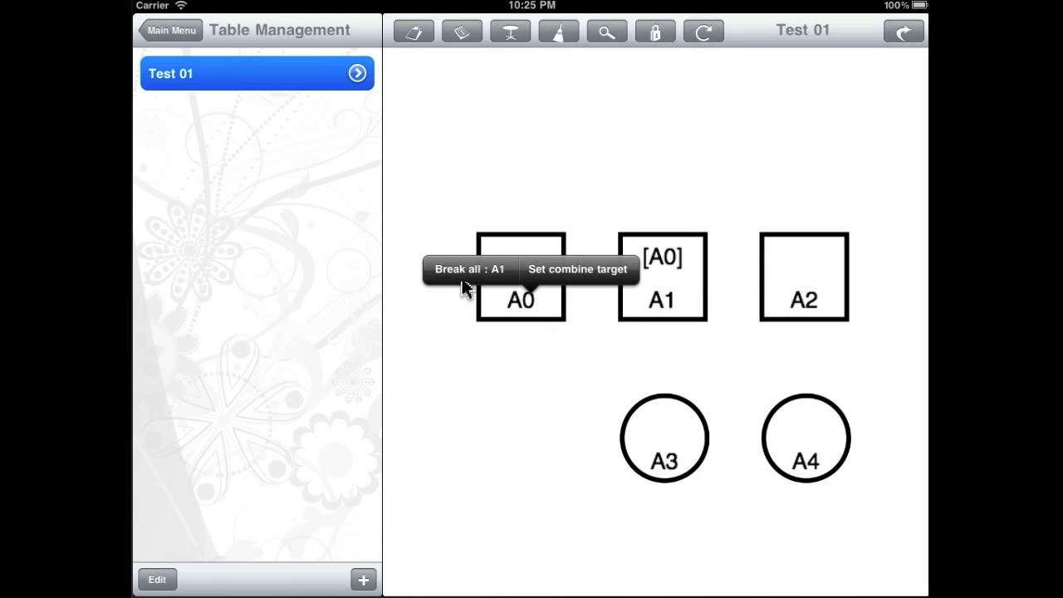
Choose 'Break all : A1' on table A0 to separate A1
click(467, 277)
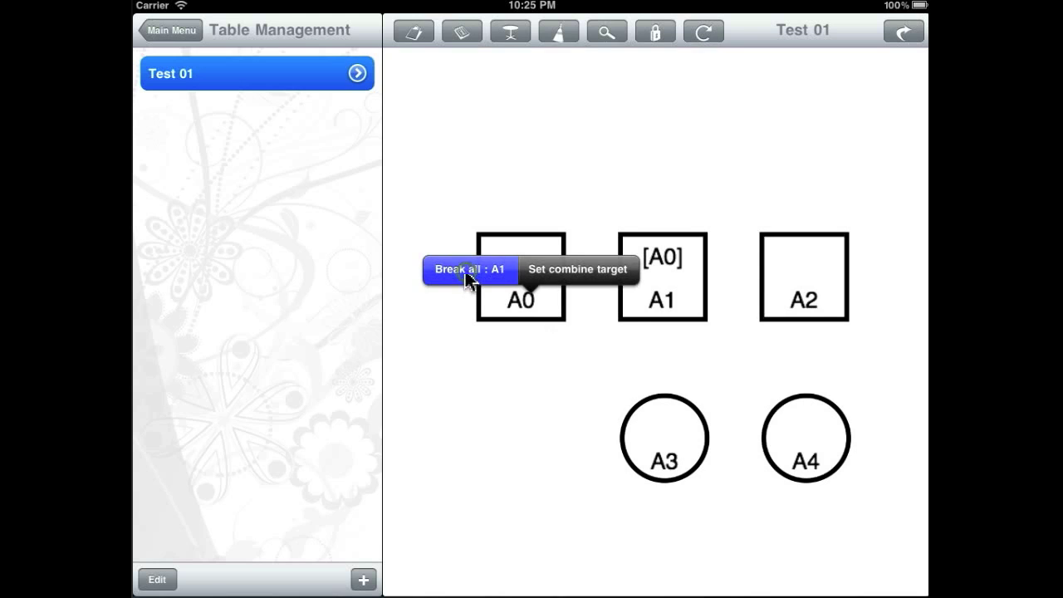